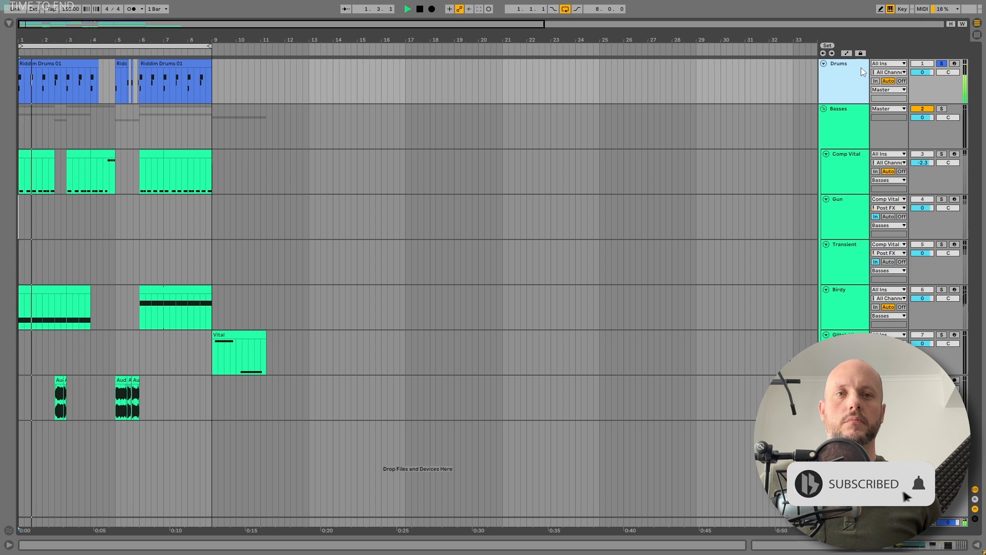
Stop the drums and audition the Comp Vital track on its own
key("space")
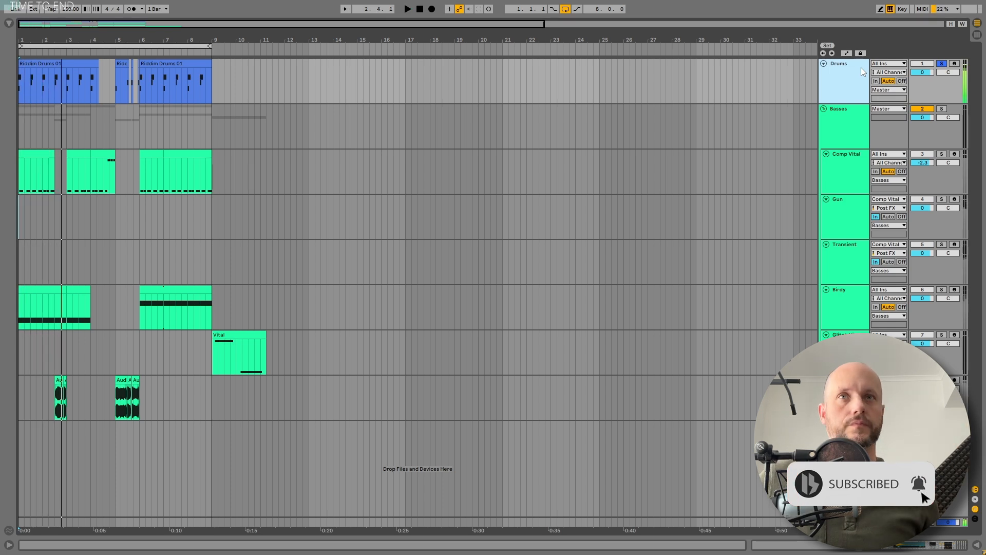
left_click(843, 159)
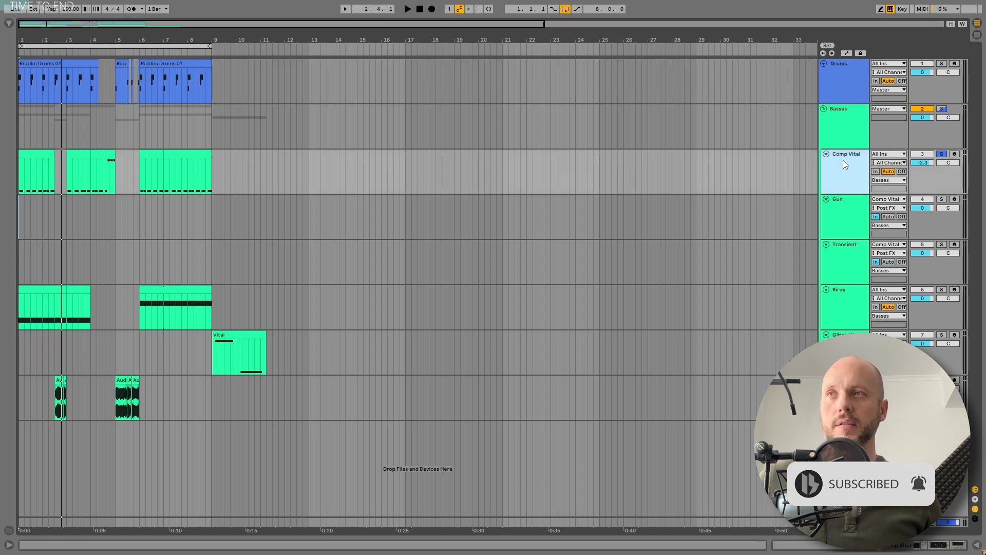
key("space")
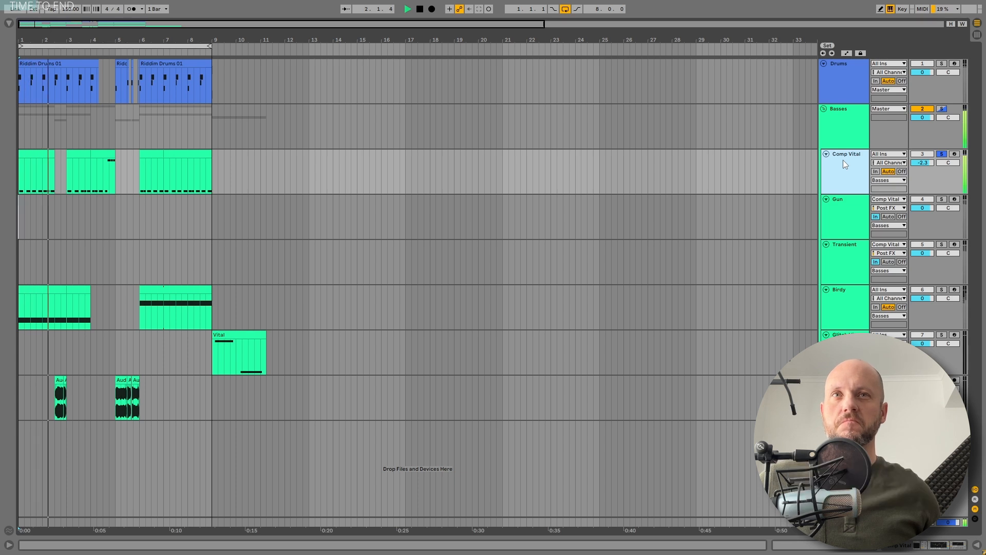
key("space")
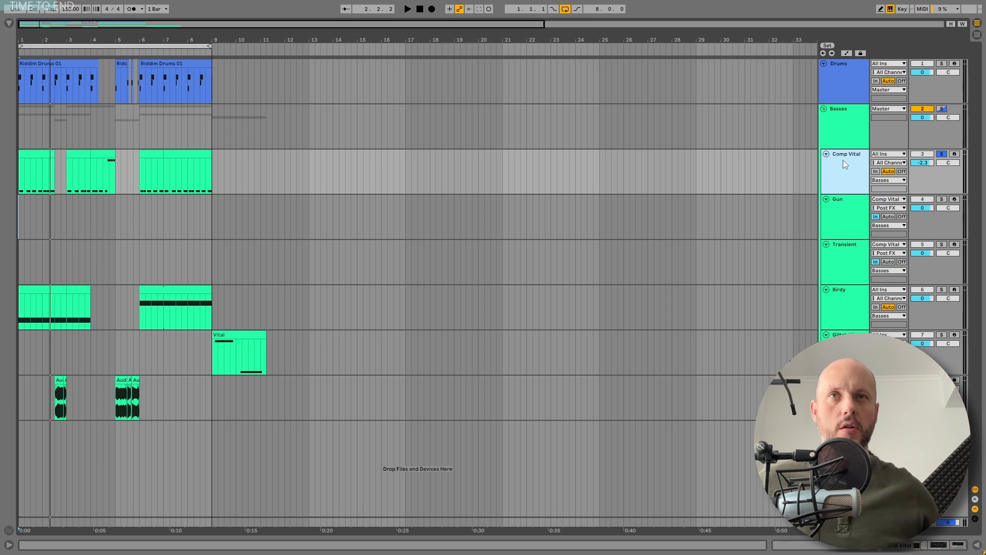
Solo the Gun track and play it from bar 1 and from the middle of bar 6
left_click(942, 198)
key("space")
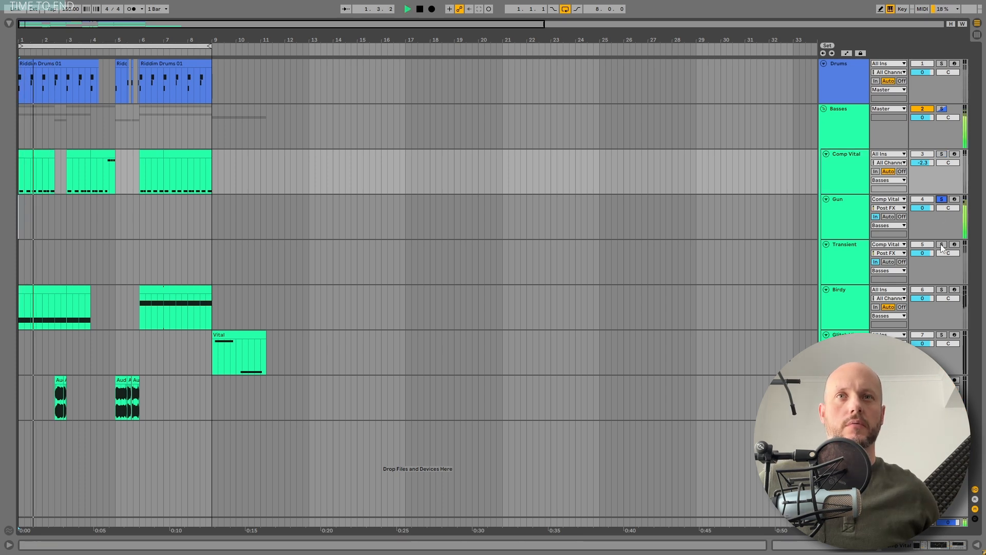
left_click(152, 215)
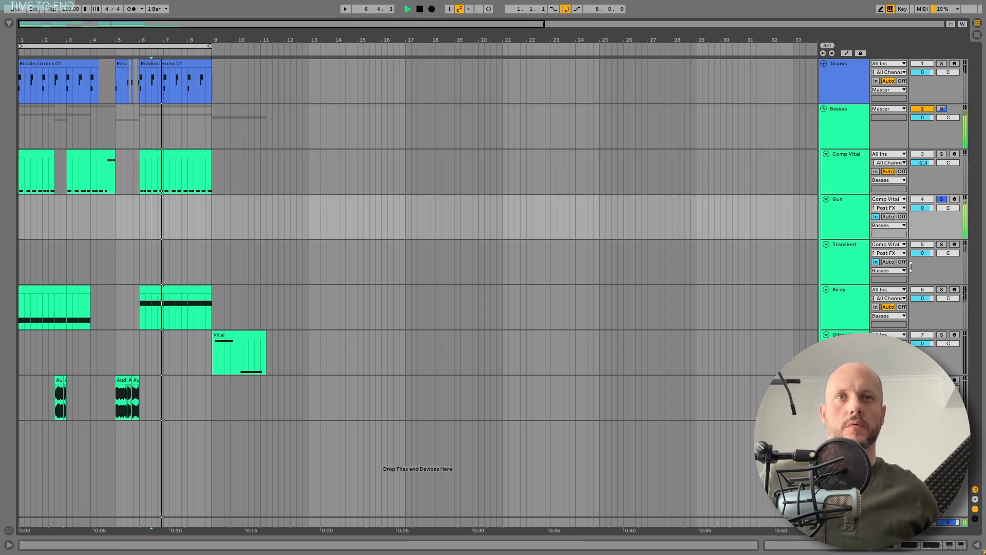
Add the Transient track to the soloed Gun track and audition the two together
left_click(942, 245)
key("space")
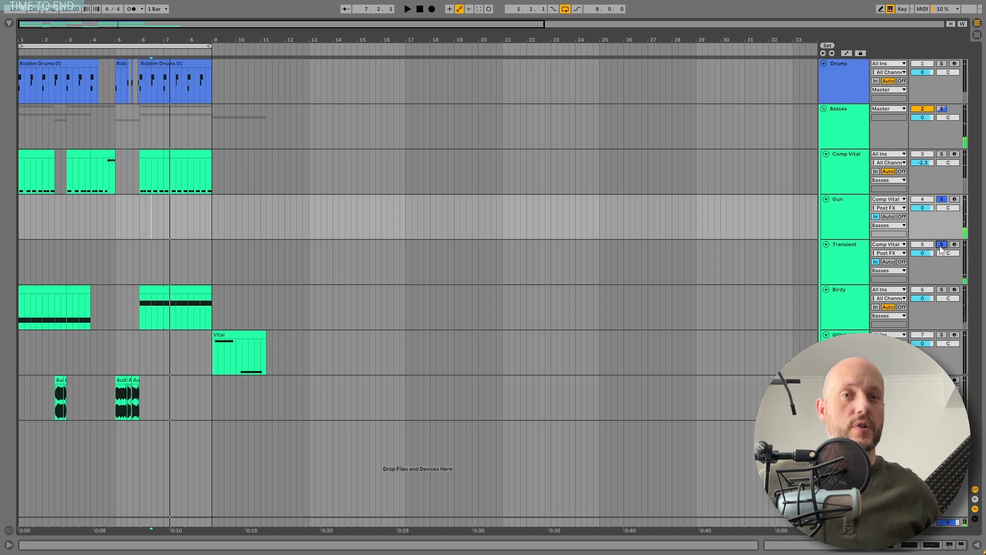
left_click(851, 253)
key("space")
key("space")
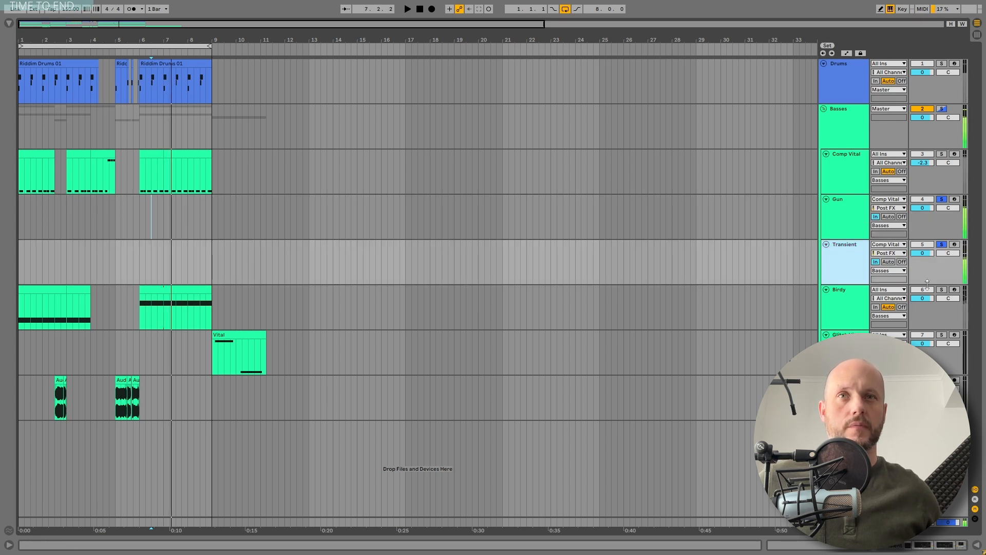
Solo the Birdy track and audition its clips at bar 1 and at bar 6
left_click(942, 289)
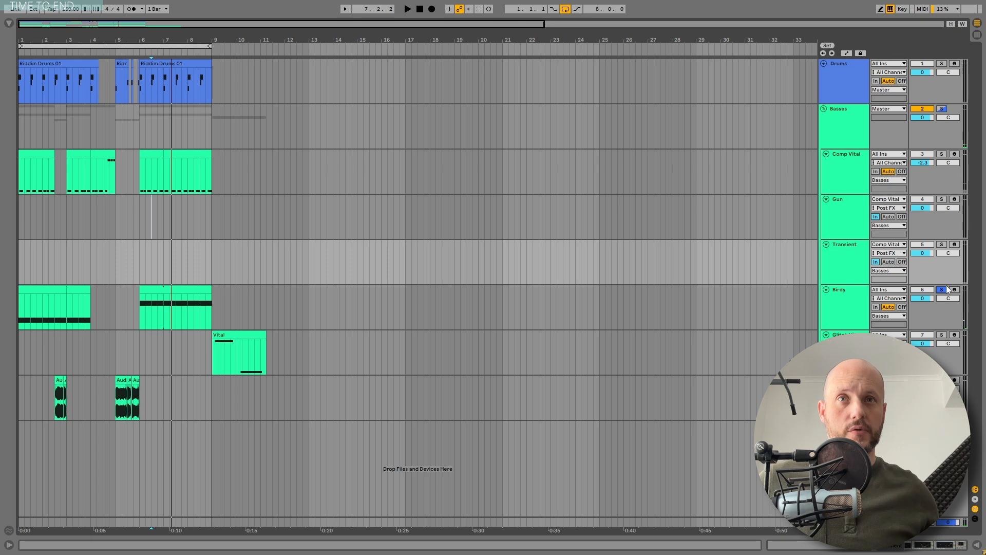
left_click(860, 298)
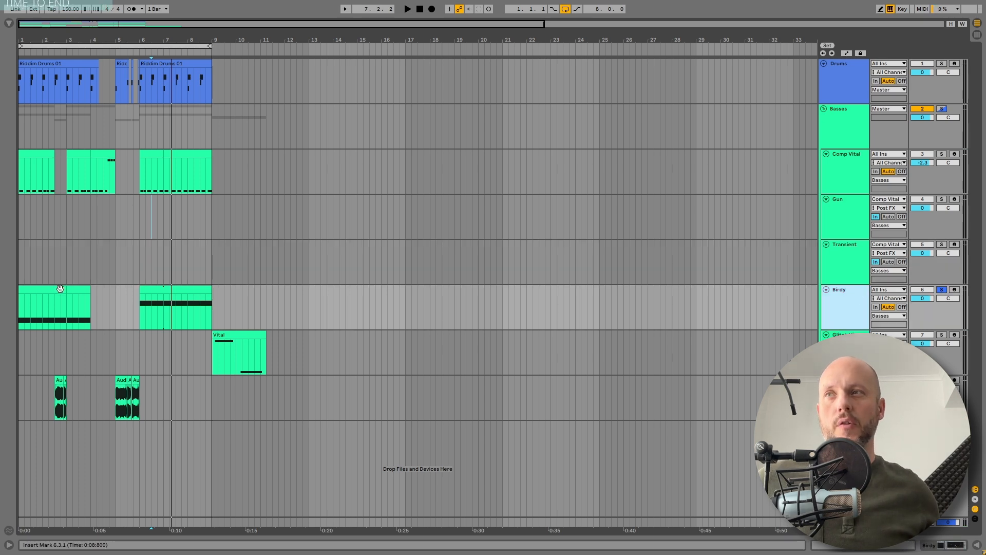
left_click_drag(67, 307, 19, 307)
key("space")
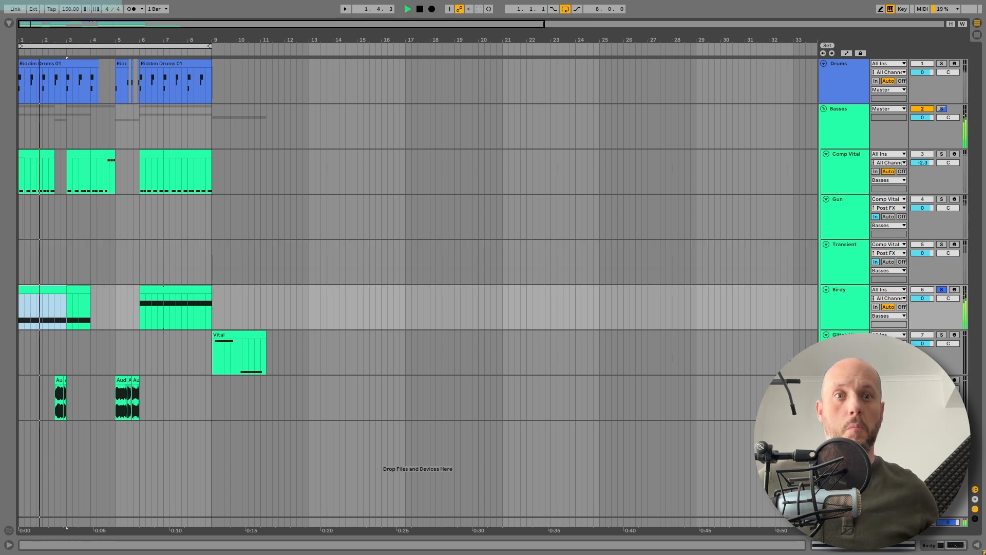
left_click(165, 290)
key("space")
Solo the track with the audio clips and audition the clips at bars 2 and 5
left_click(942, 380)
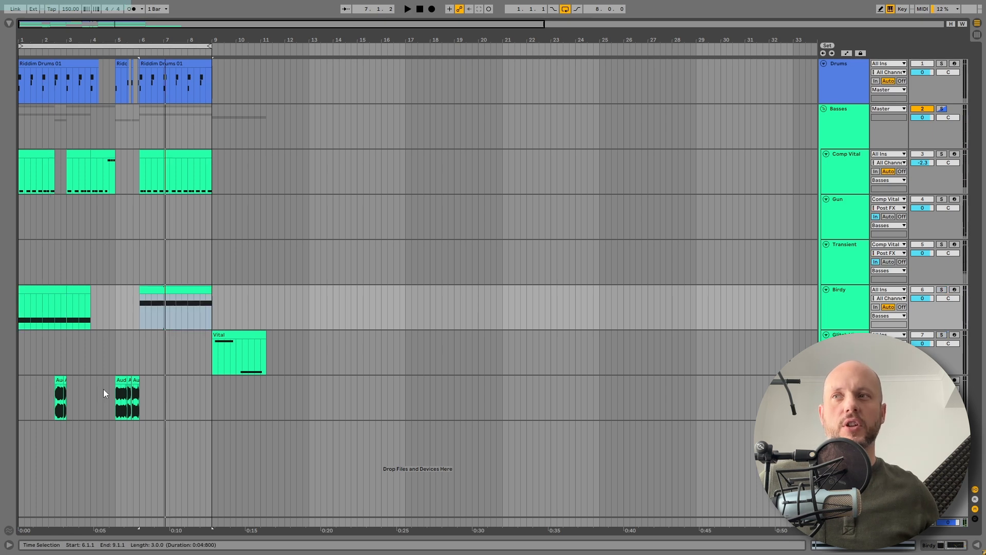
left_click(57, 381)
key("space")
left_click(119, 381)
key("space")
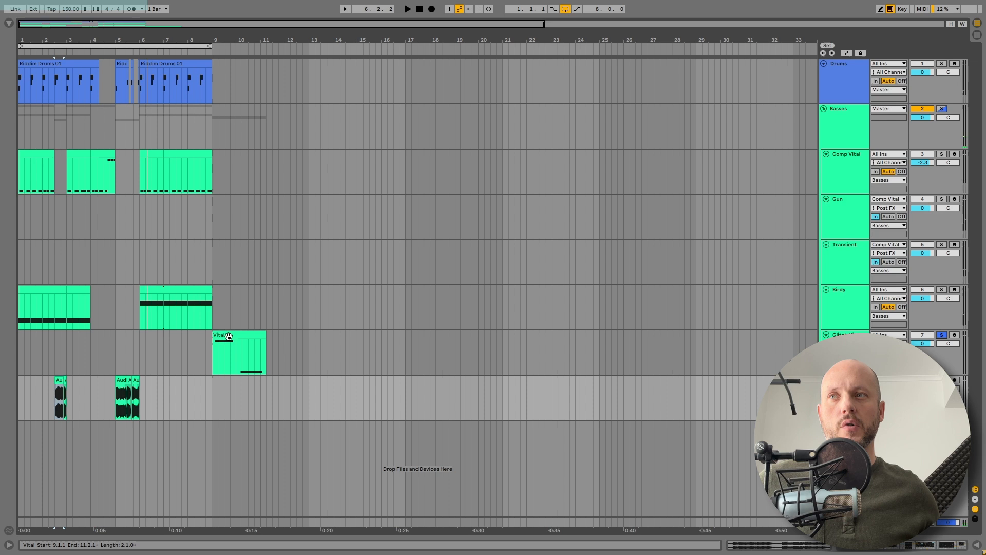
Audition the Vital clip at bar 9 on soloed track 7, briefly viewing its device chain, and clear the solo
left_click(229, 337)
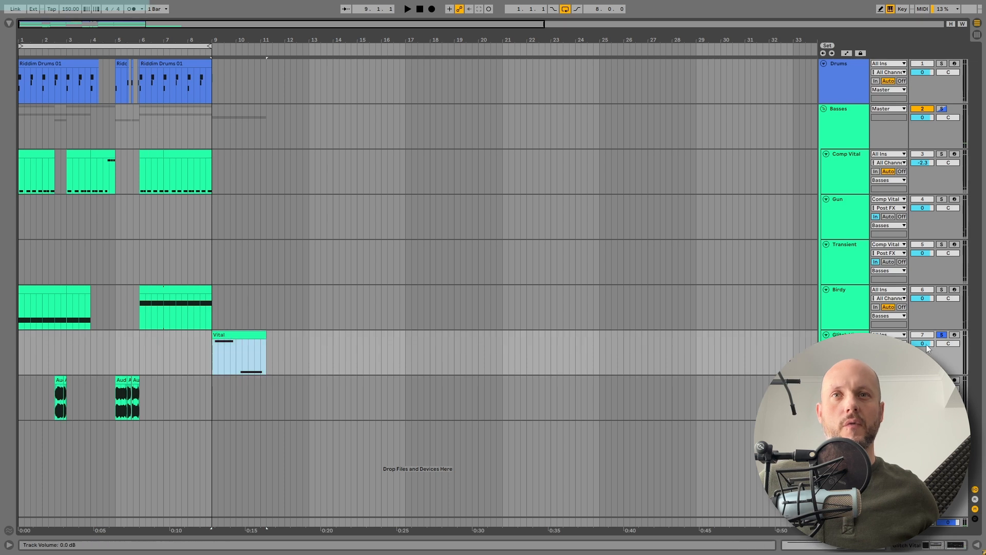
double_click(844, 336)
key("space")
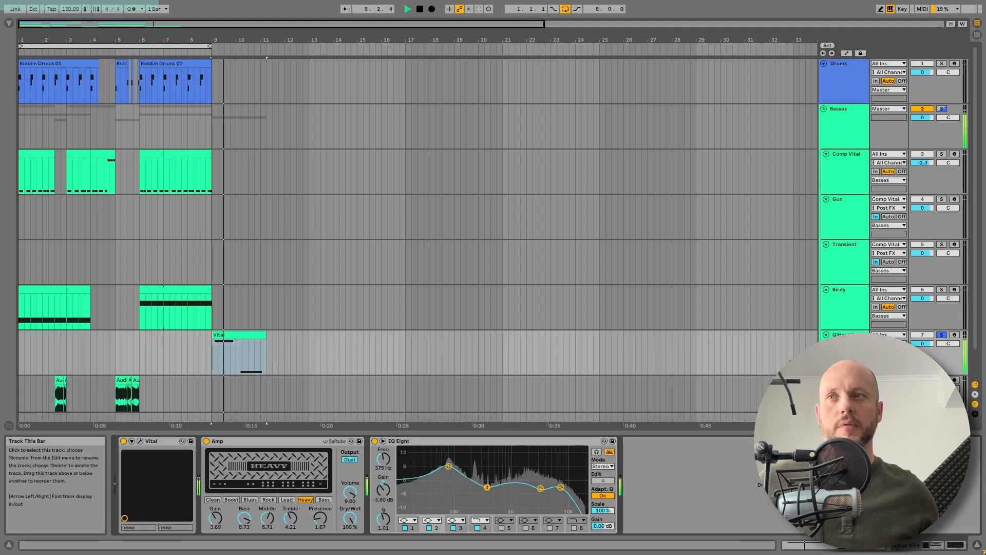
left_click(978, 544)
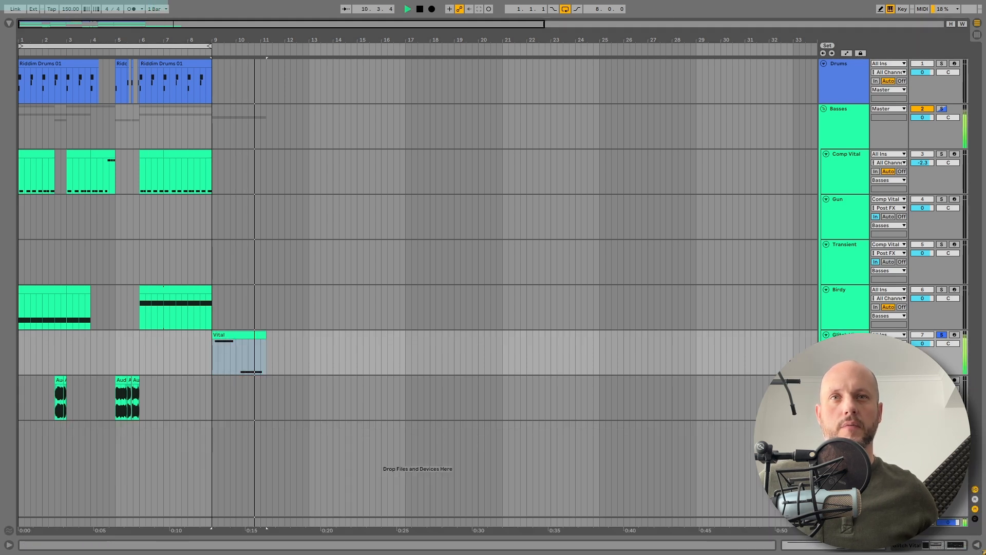
key("space")
left_click(942, 335)
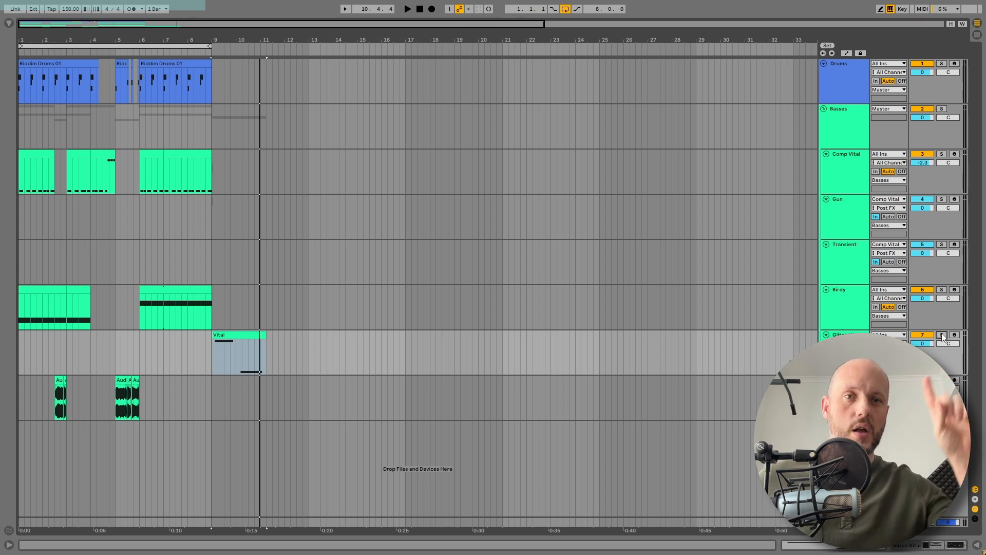
Show the Gun track's device chain and audition the track soloed
double_click(845, 217)
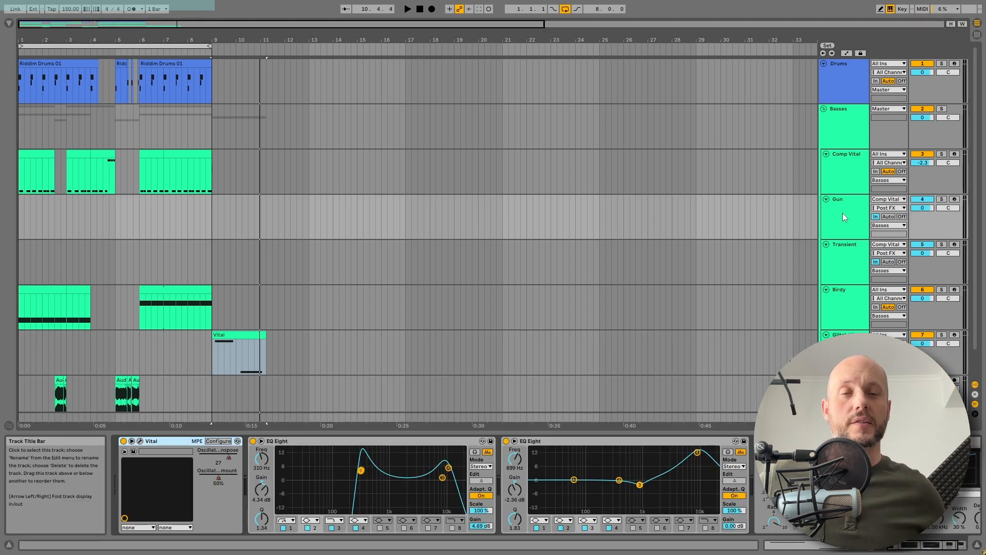
key("space")
left_click(942, 199)
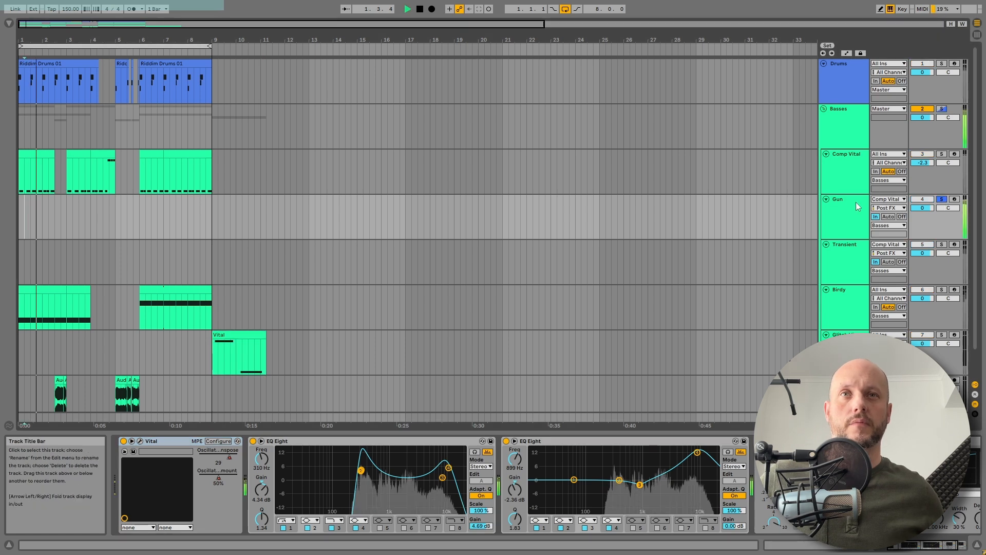
key("space")
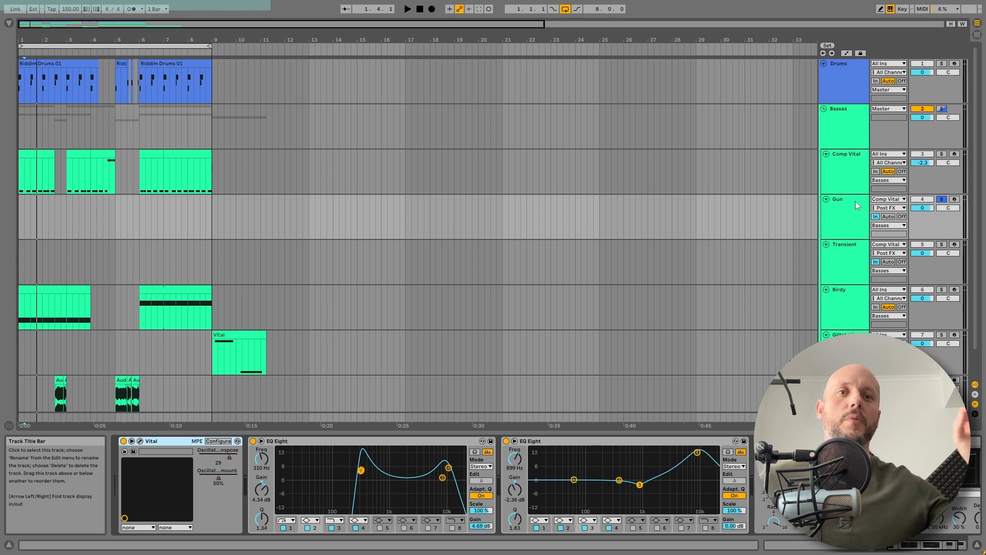
Open the Gun track's Vital synth and audition it with oscillator 2 switched off
key("ctrl+alt+p")
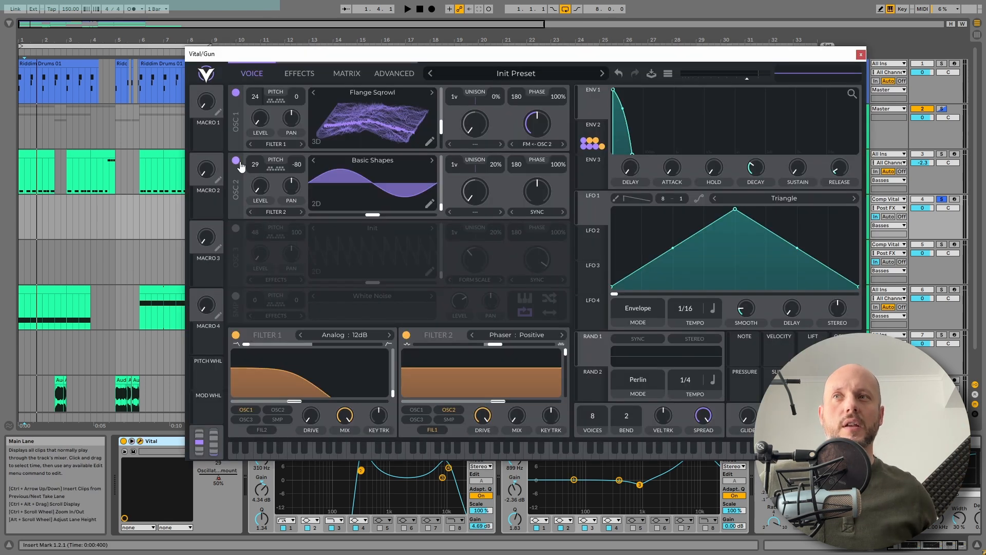
left_click(236, 162)
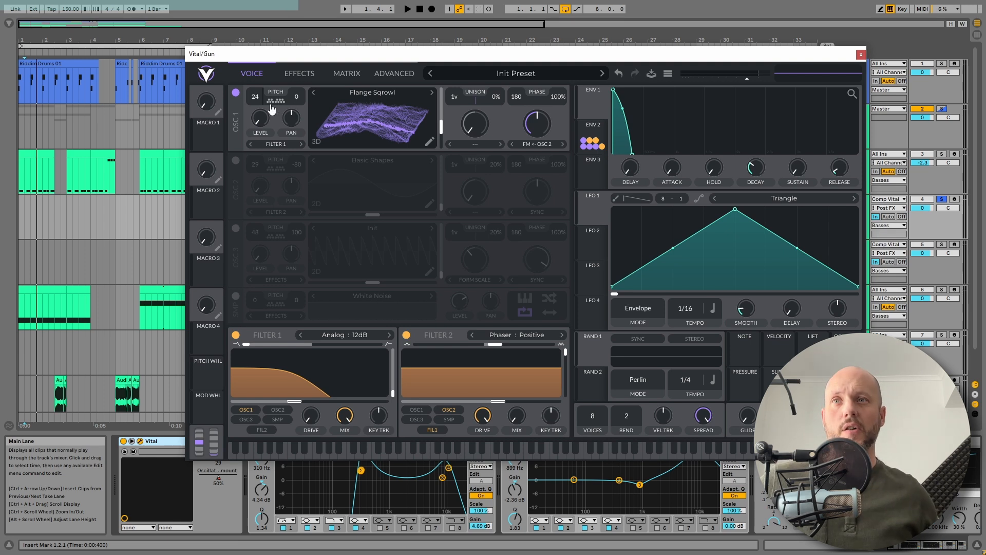
key("space")
key("space")
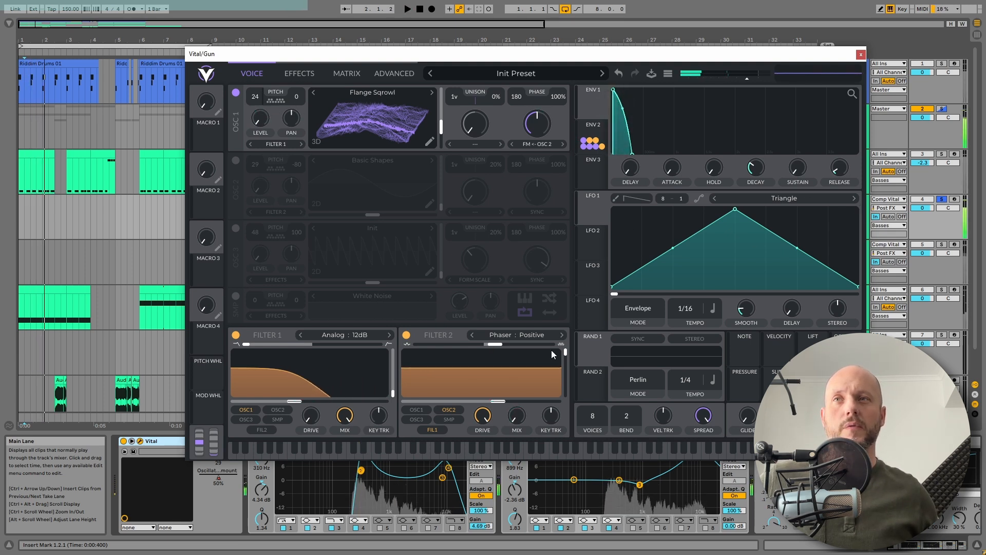
Switch off both filters and the Equalizer effect in Vital and audition oscillator 1 without processing
left_click(406, 334)
left_click(300, 73)
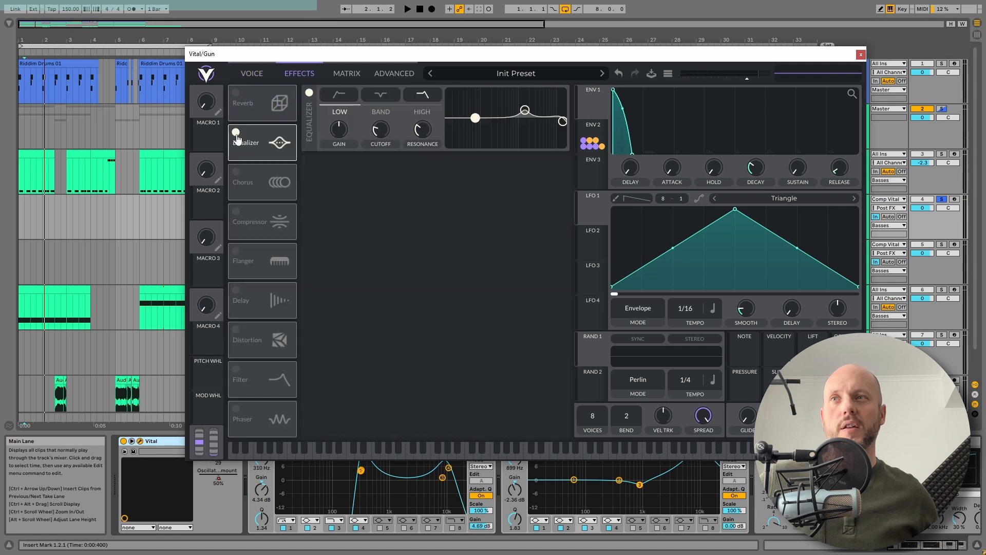
key("space")
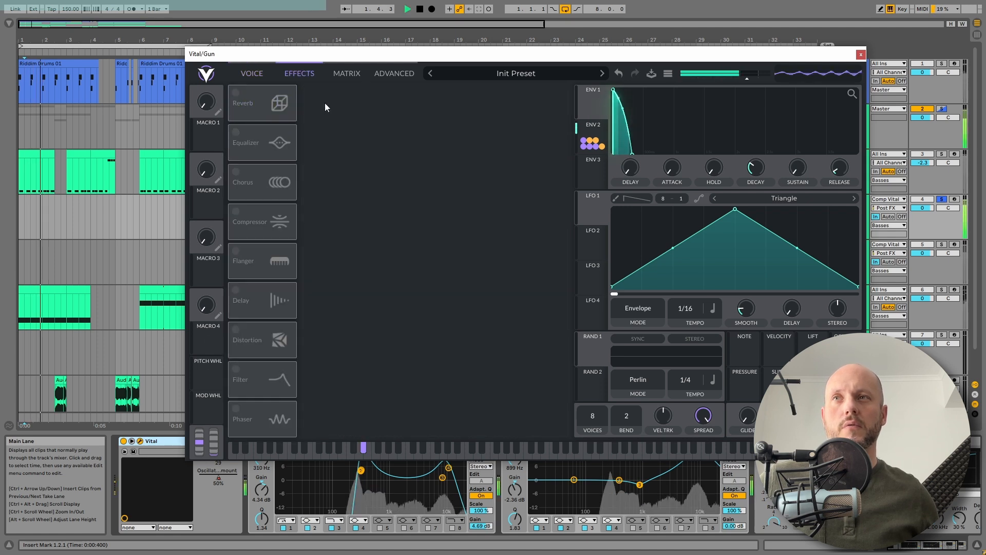
left_click(265, 78)
key("space")
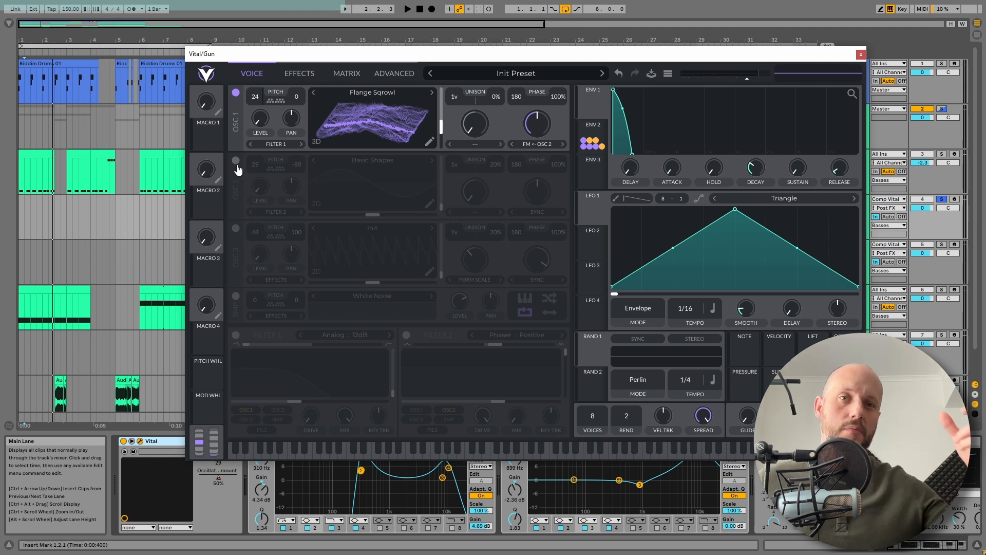
View oscillator 1's Flange Sqrowl wavetable in the spectral and 2D displays and return to 3D
left_click(315, 143)
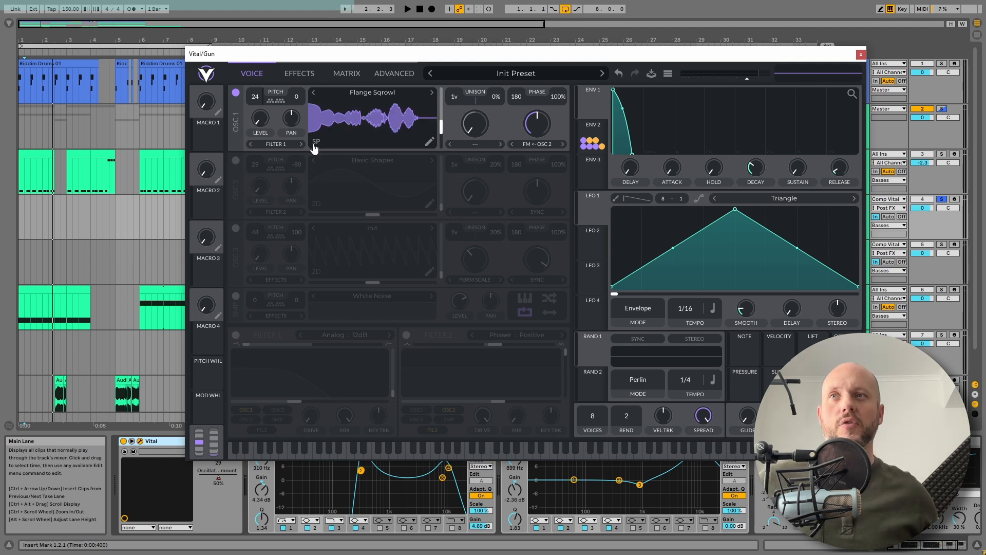
left_click(379, 116)
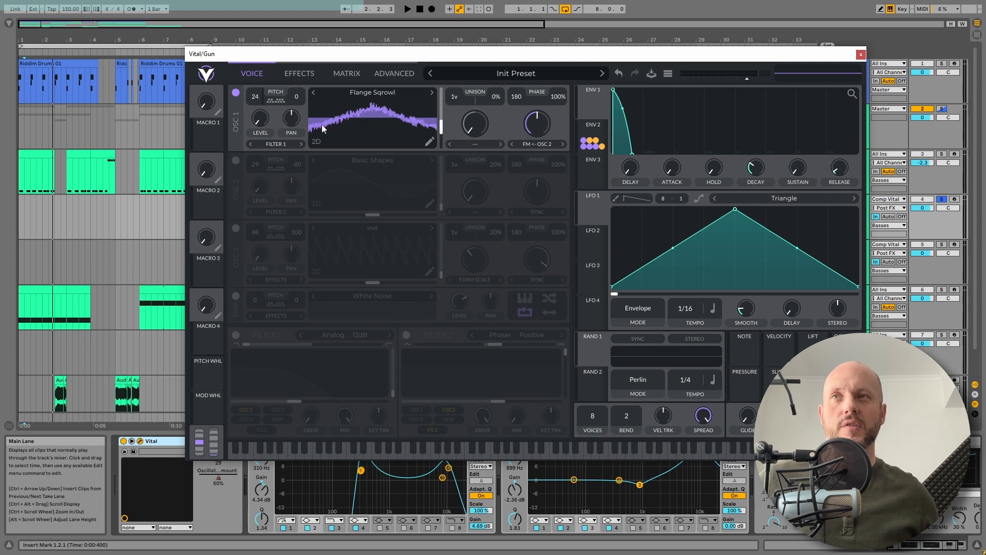
left_click(315, 142)
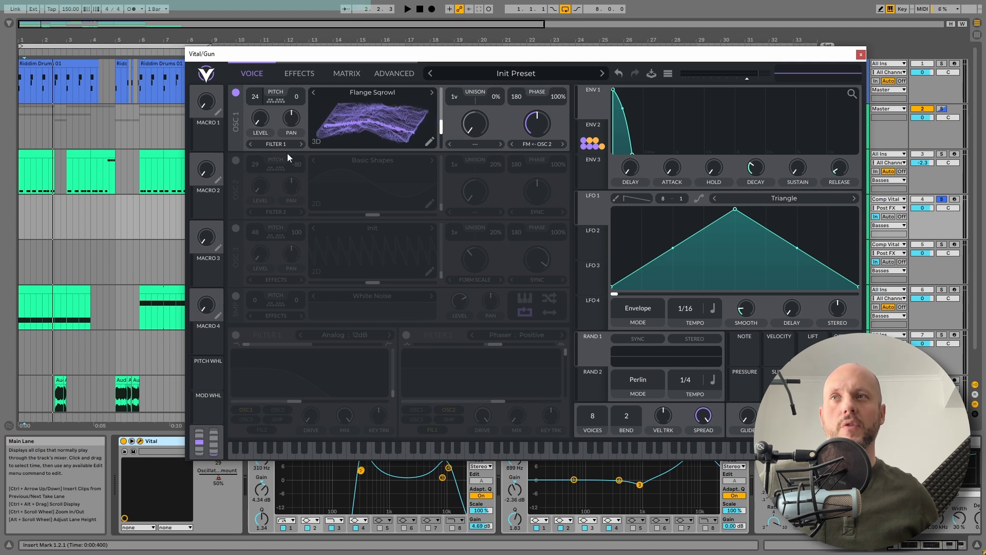
Switch oscillator 2 and both filters back on in Vital and play the Gun sound
left_click(236, 160)
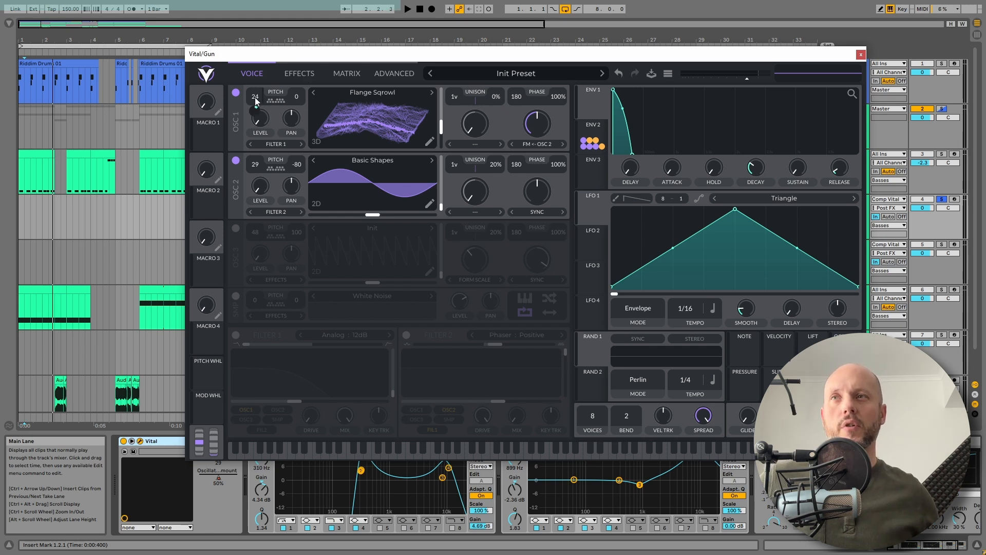
key("space")
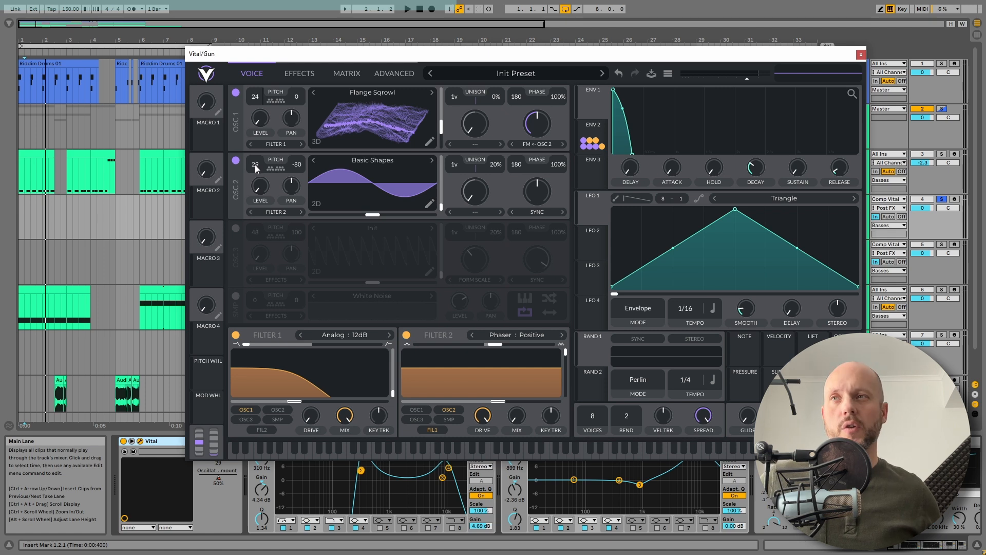
Compare oscillator 2's transpose at bars 1 and 6, playing the Gun track from both positions
left_click(140, 206)
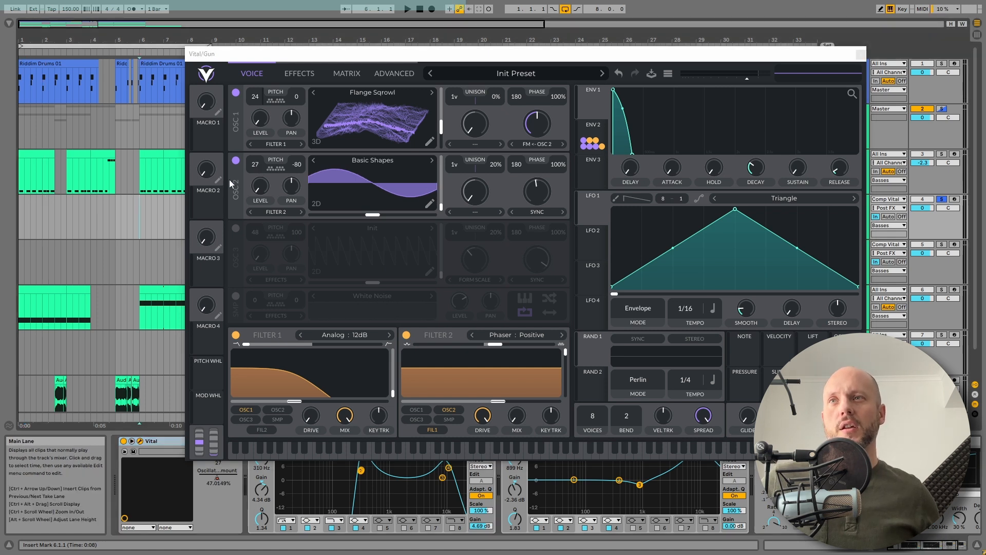
scroll(255, 169, "down", 2)
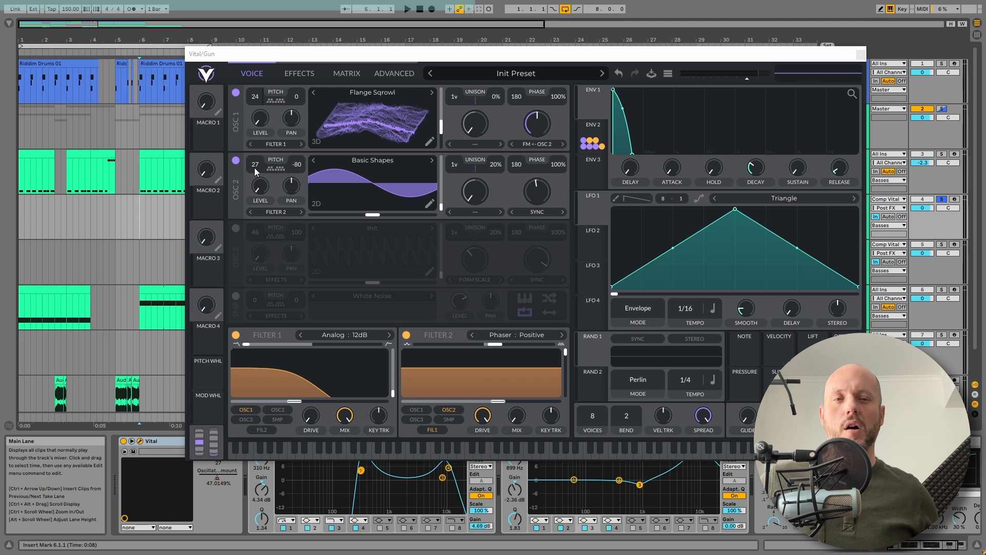
scroll(254, 167, "up", 2)
left_click(21, 202)
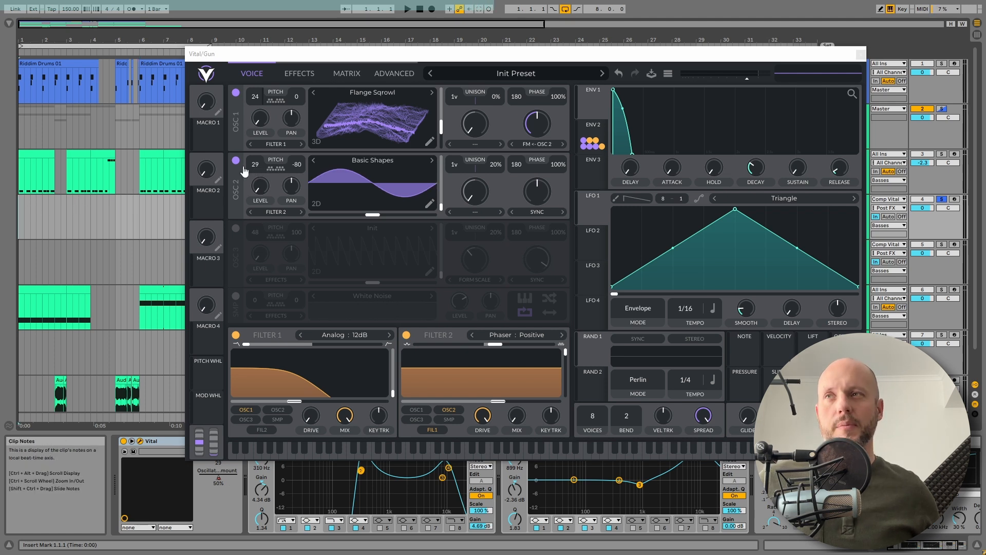
key("space")
left_click(139, 210)
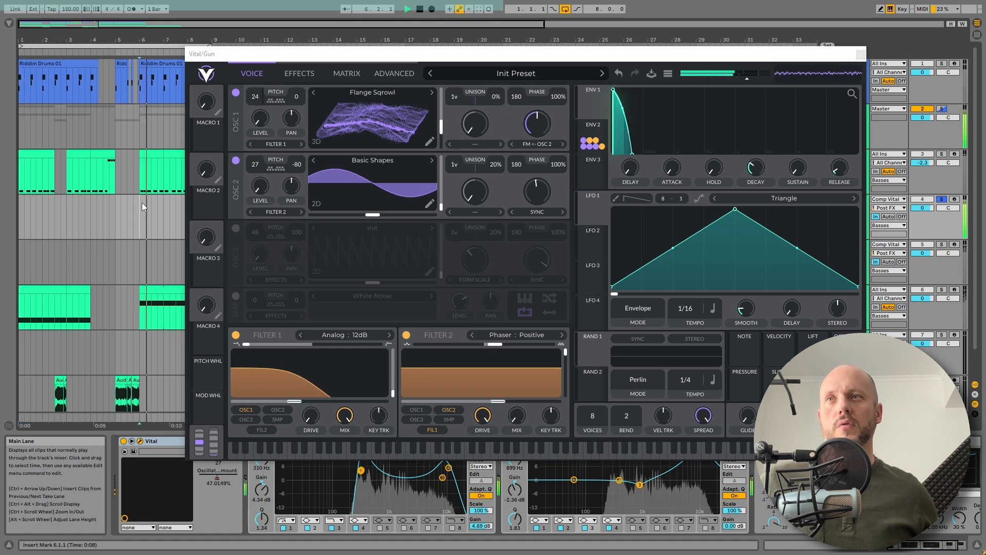
Restore the overridden automation and check oscillator 2's transpose at the starts of bars 6 and 1
scroll(255, 167, "down", 2)
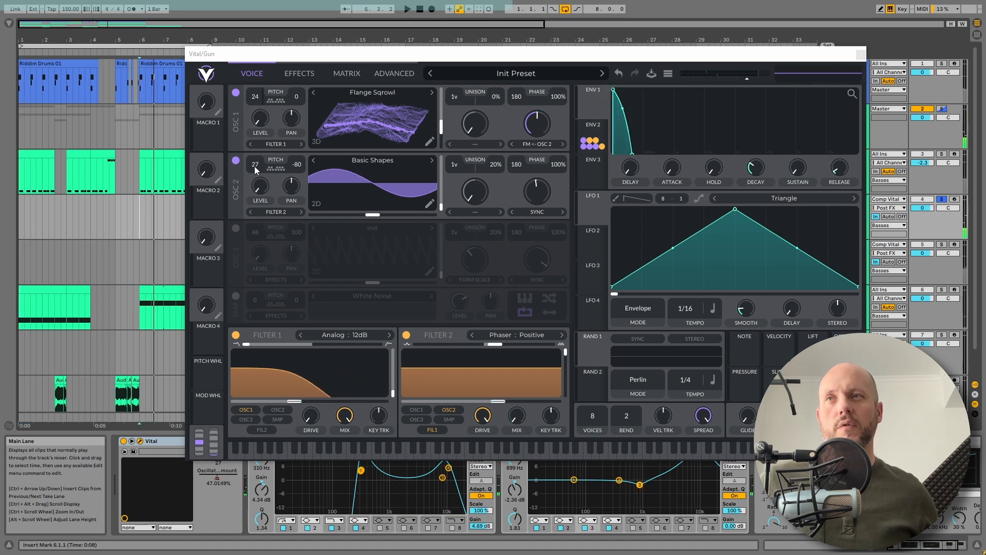
scroll(255, 167, "down", 3)
mouse_move(256, 184)
left_mouse_down()
mouse_move(257, 209)
mouse_move(262, 123)
mouse_move(265, 179)
left_mouse_up()
left_click(470, 9)
key("space")
left_click(139, 212)
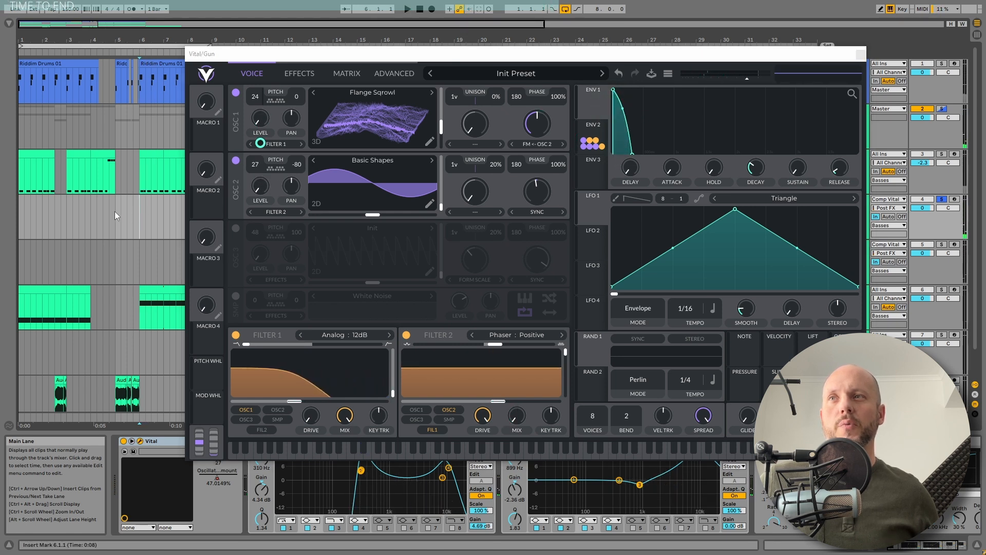
left_click(19, 211)
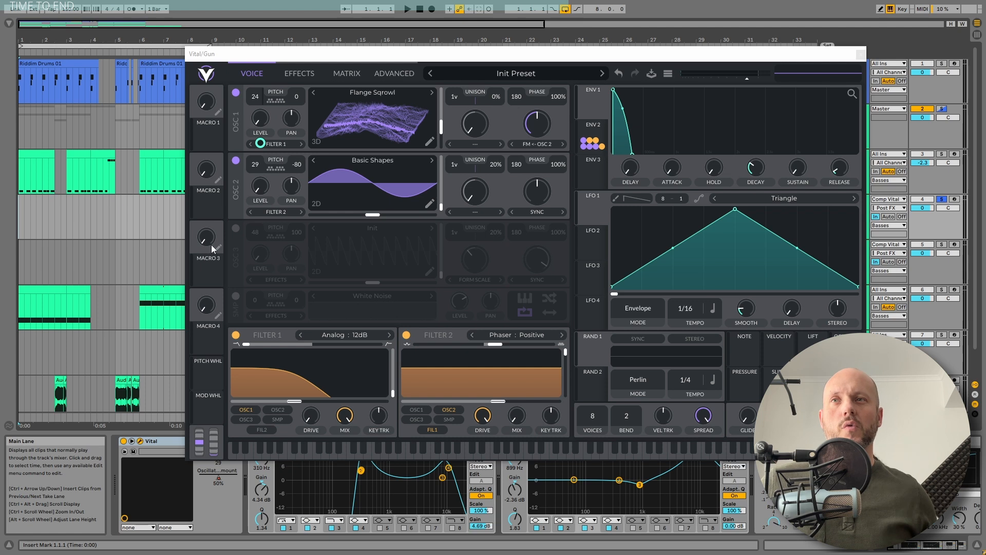
left_click(428, 280)
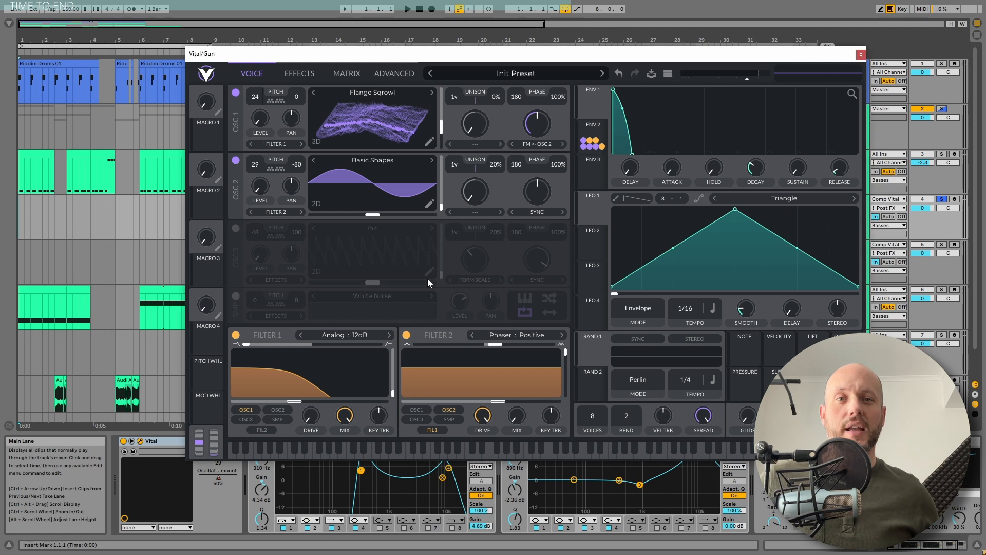
Audition the Gun sound with Vital's Filter 1 switched off and back on
left_click(236, 335)
key("space")
left_click(235, 335)
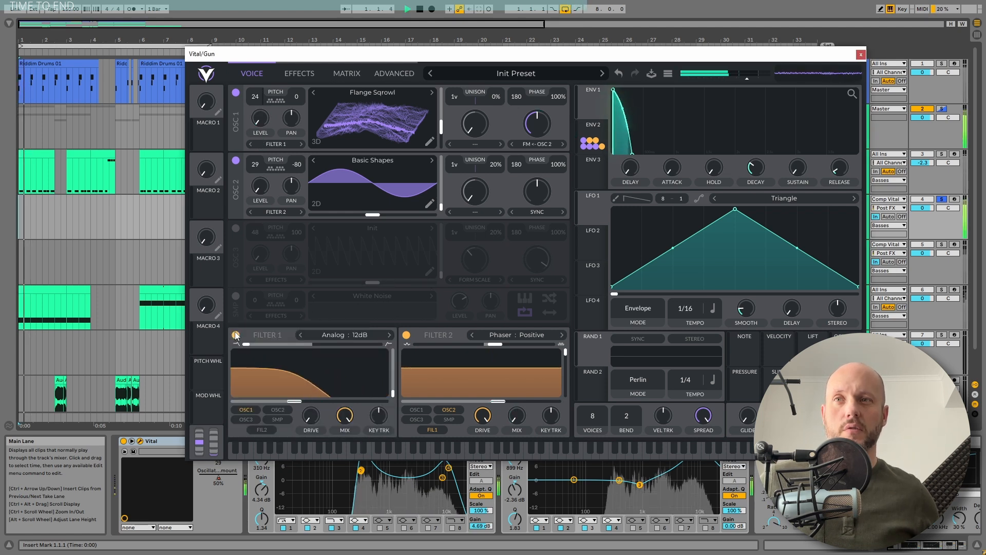
key("space")
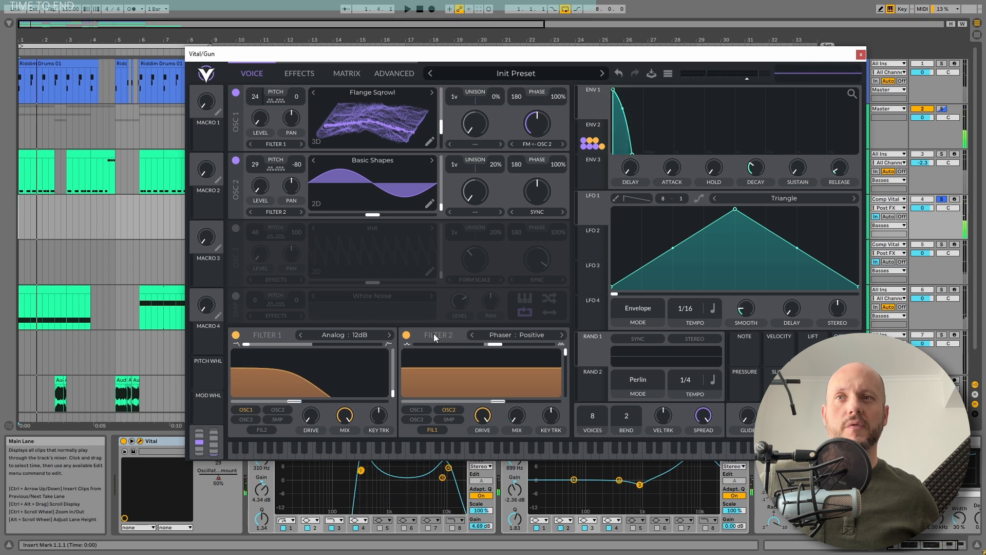
Audition the Gun sound with Vital's Filter 2 phaser switched off and back on
left_click(406, 336)
key("space")
left_click(406, 336)
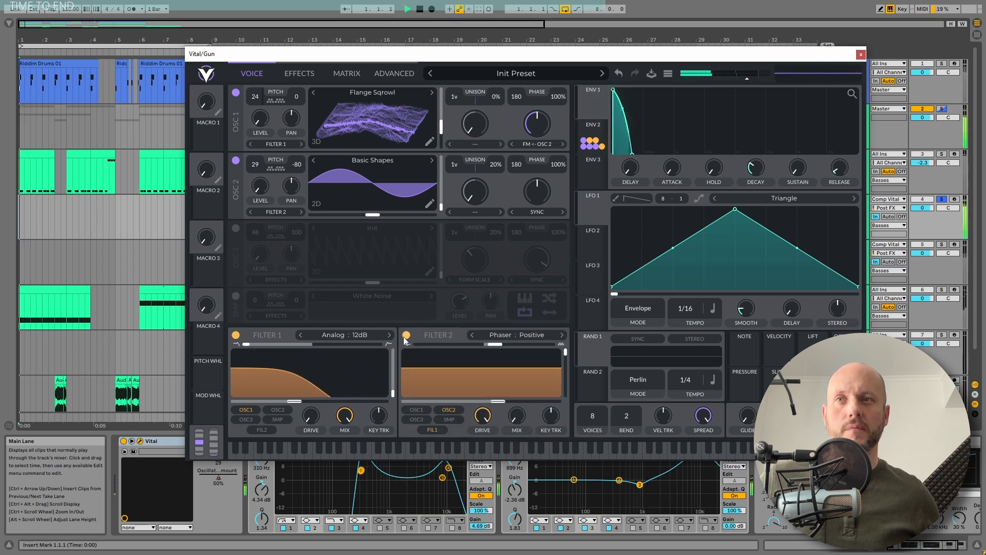
key("space")
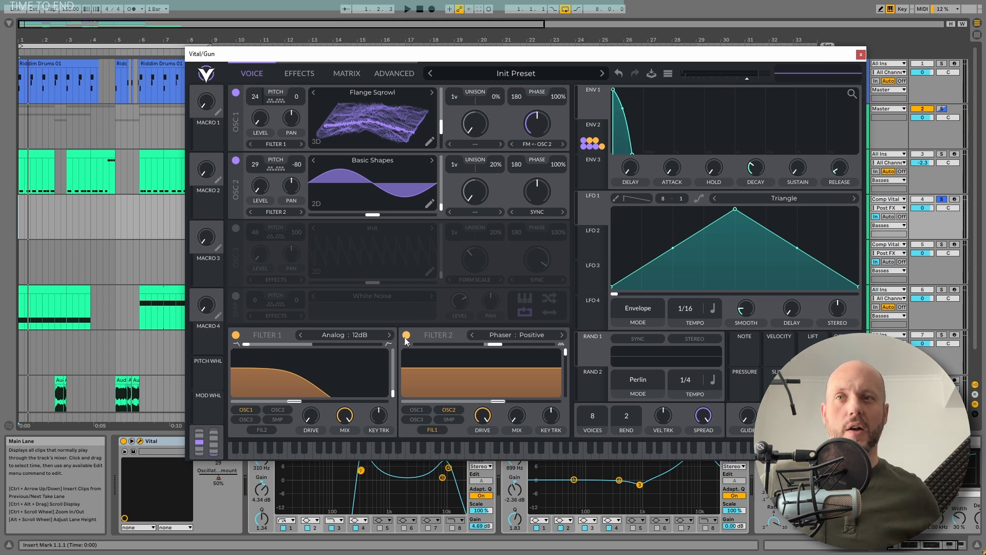
Lower Filter 2's cutoff to about 23 semitones while the Gun sound plays
left_click(499, 401)
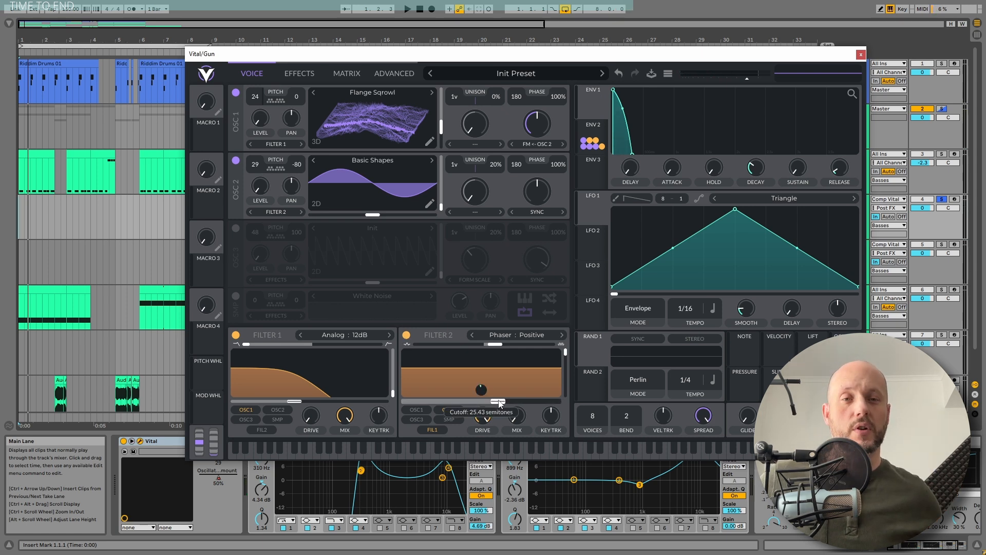
key("space")
mouse_move(498, 403)
left_mouse_down()
mouse_move(478, 408)
mouse_move(496, 406)
left_mouse_up()
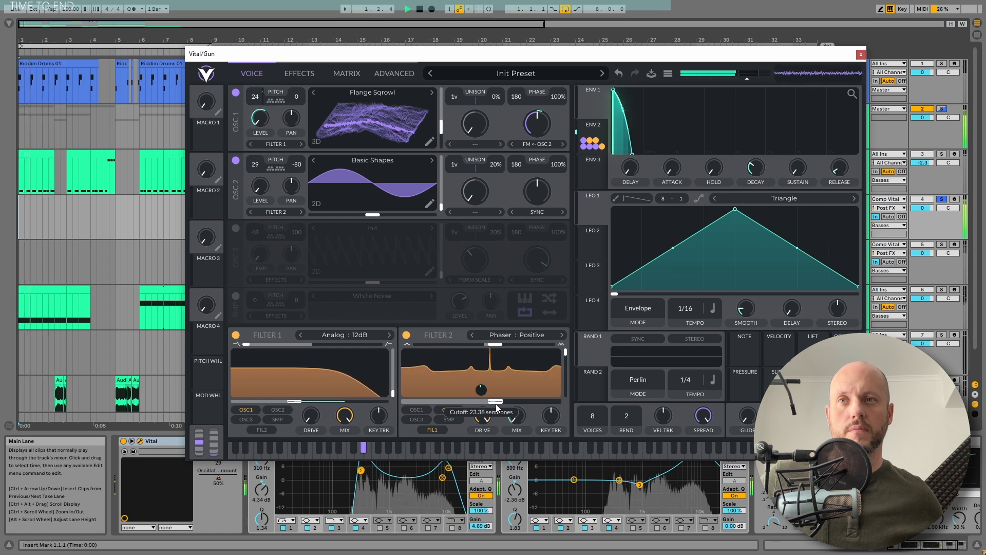
key("space")
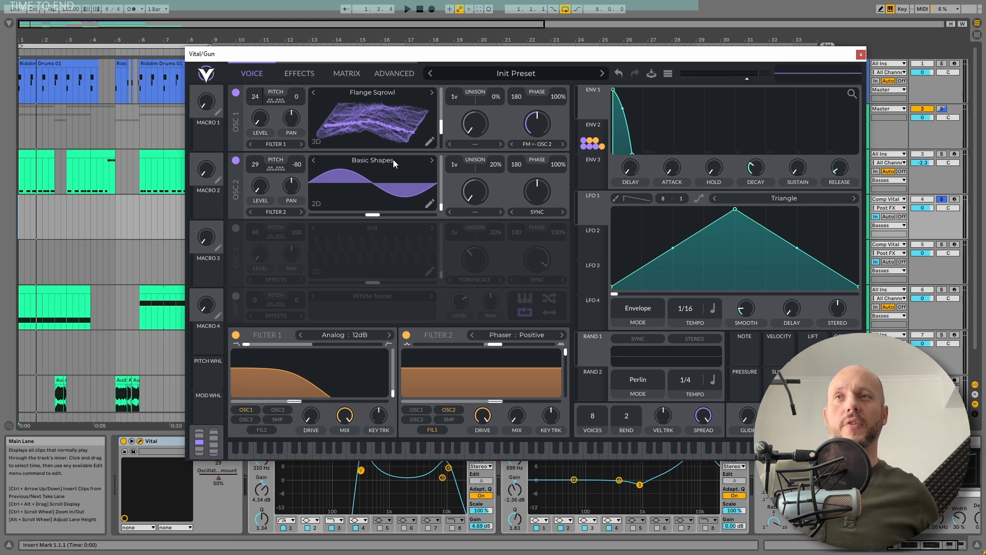
Audition the Gun sound with Vital's Reverb effect switched off and back on
left_click(293, 75)
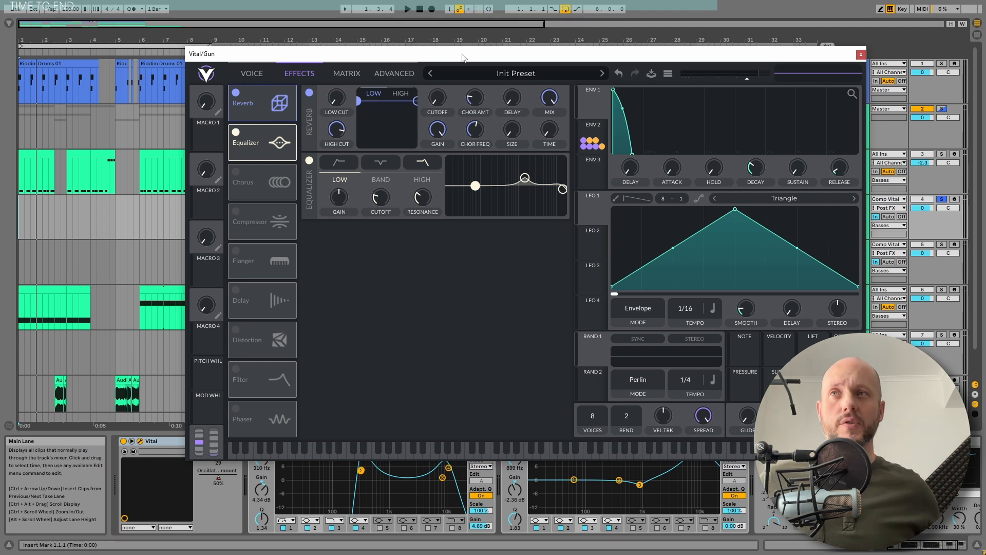
left_click(236, 93)
key("space")
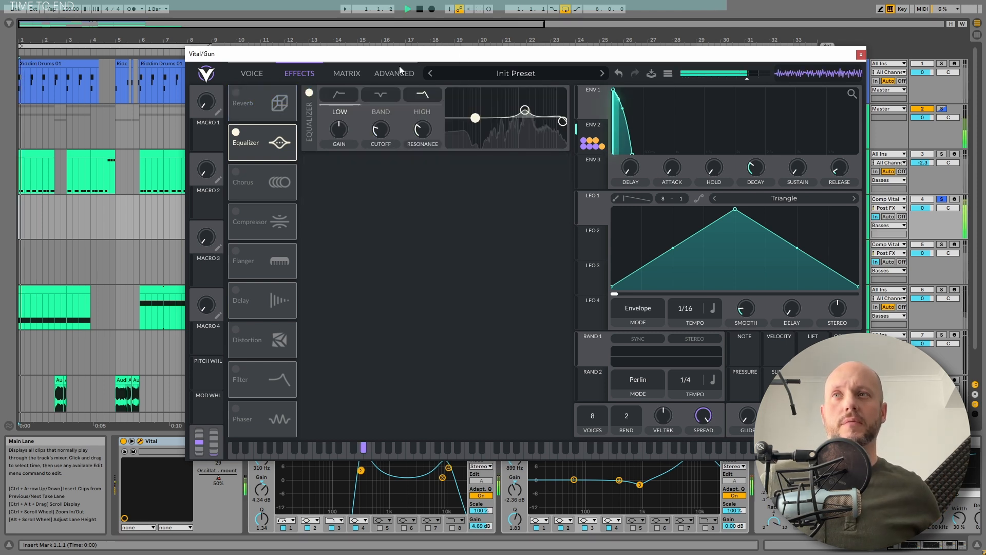
left_click(236, 93)
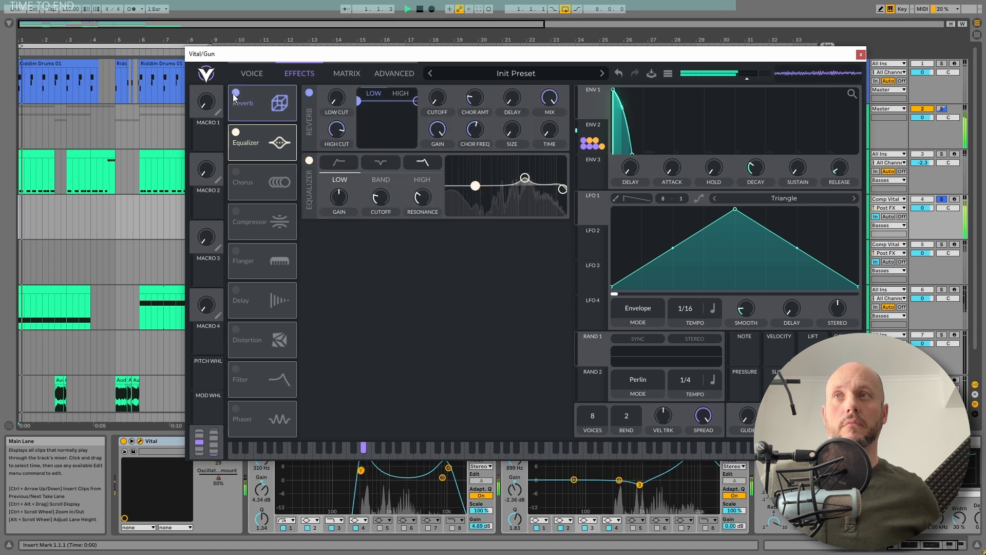
key("space")
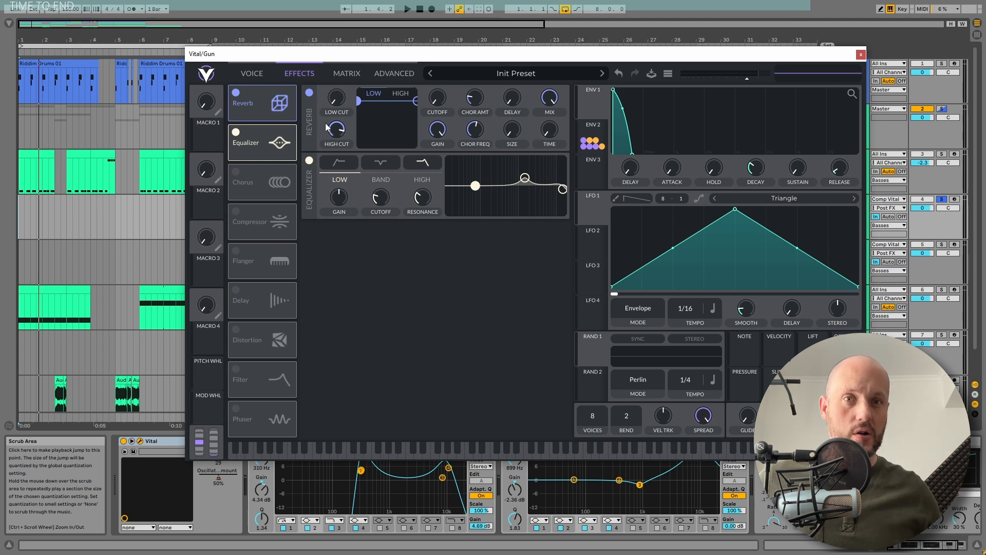
Examine the two EQ Eights and the following devices in the Gun track's chain, leaving the Vital window closed
key("ctrl+alt+p")
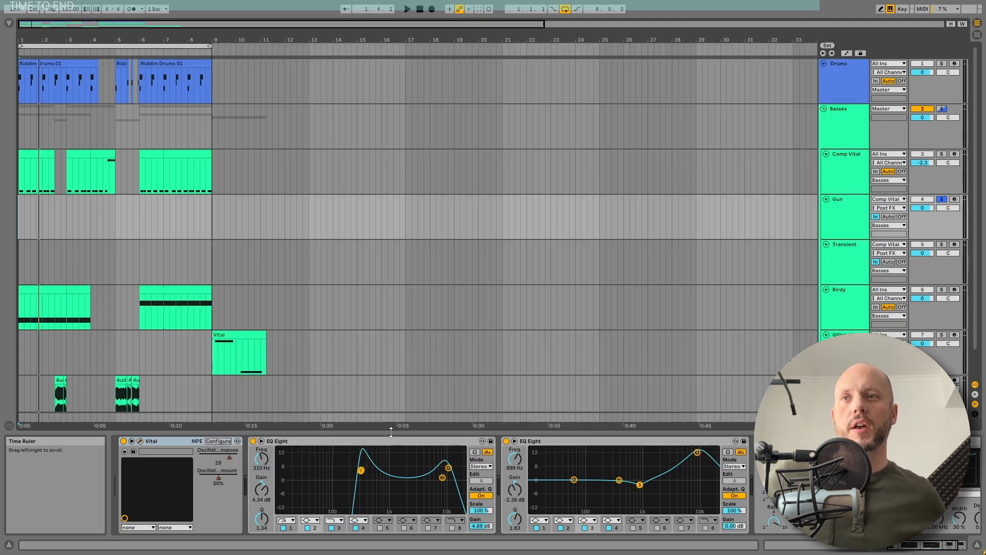
left_click(392, 441)
left_click(573, 443)
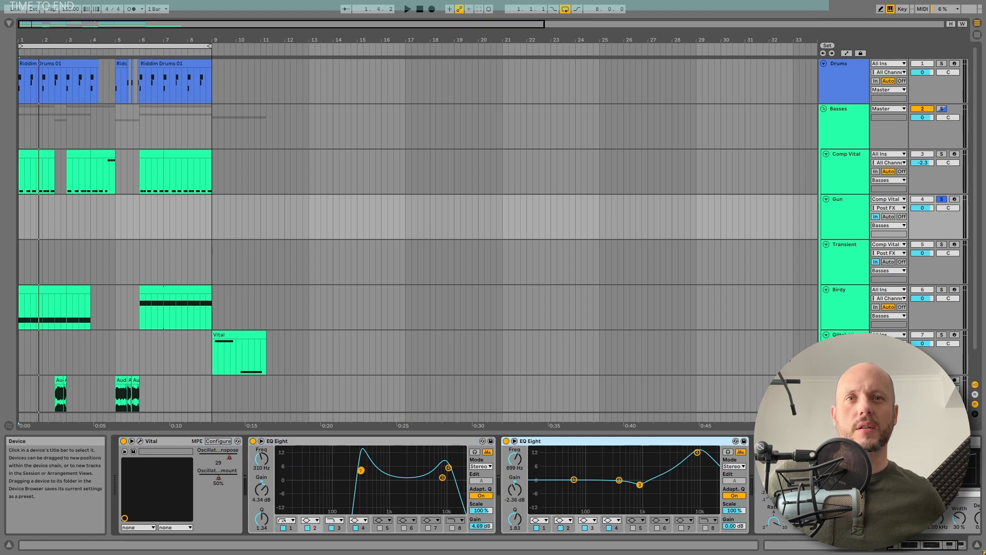
left_click(807, 441)
left_click_drag(904, 546, 851, 552)
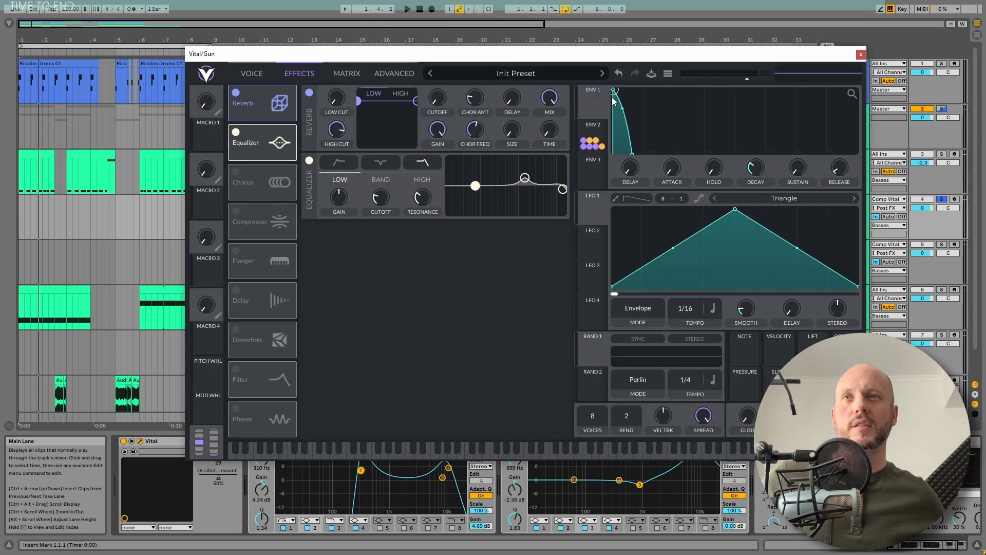
left_click(861, 54)
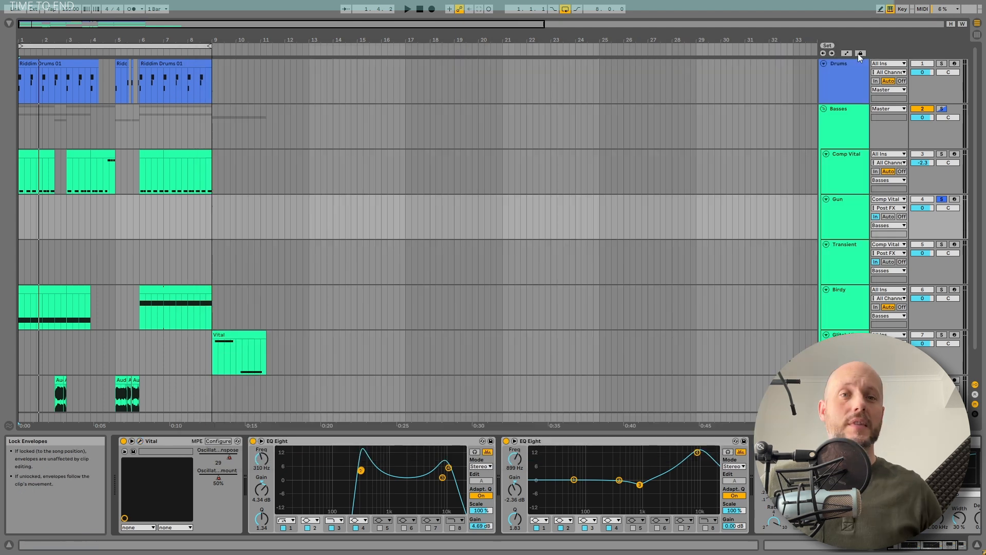